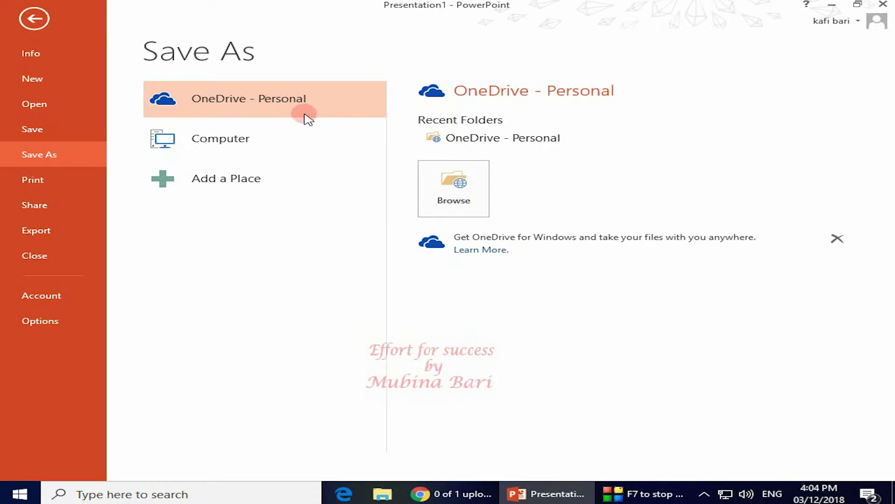
Open the Save As dialog for OneDrive - Personal and choose the OneDrive folder as the save location
click(80, 163)
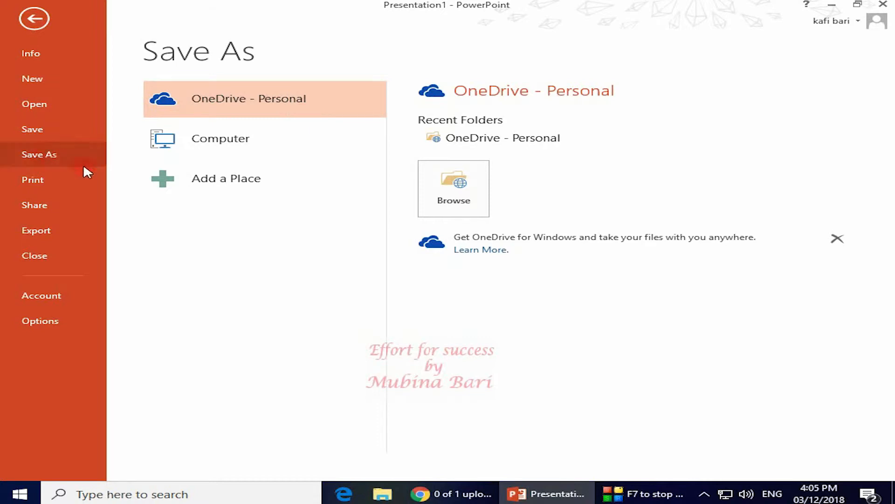
click(214, 111)
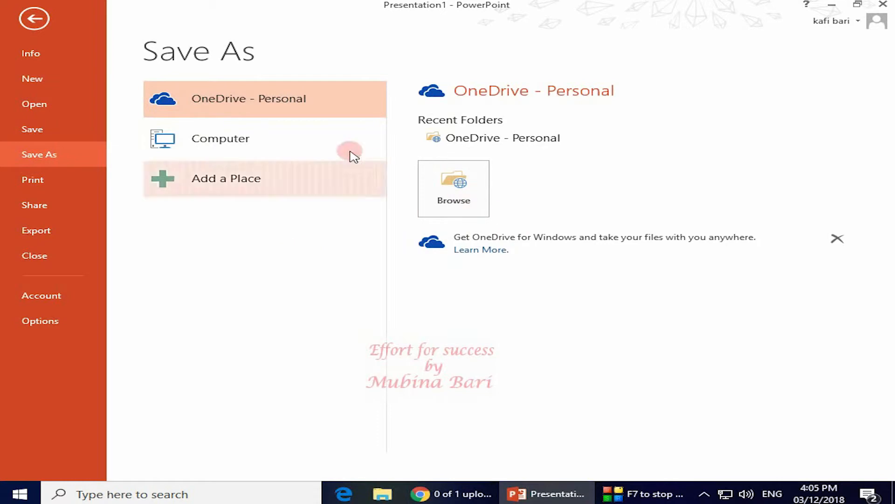
click(456, 198)
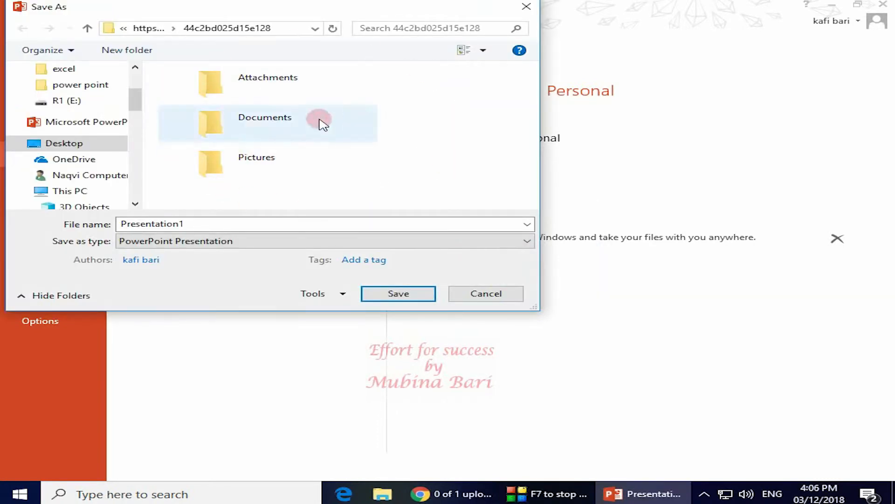
click(100, 160)
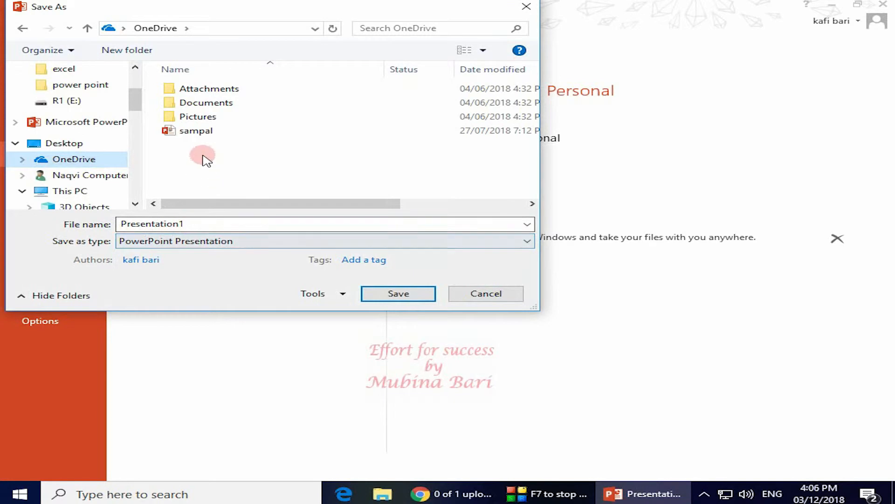
Save the presentation under the file name "my work" with the PowerPoint Presentation file type
double_click(189, 225)
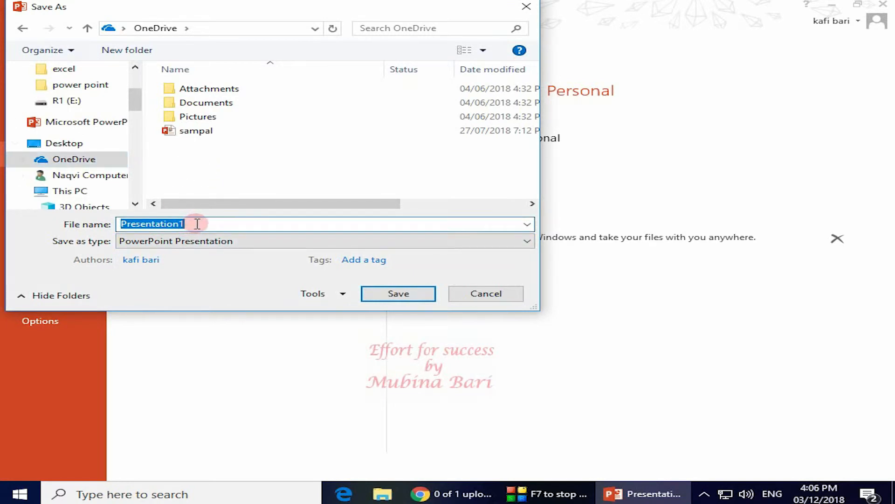
key(BackSpace)
text(my w)
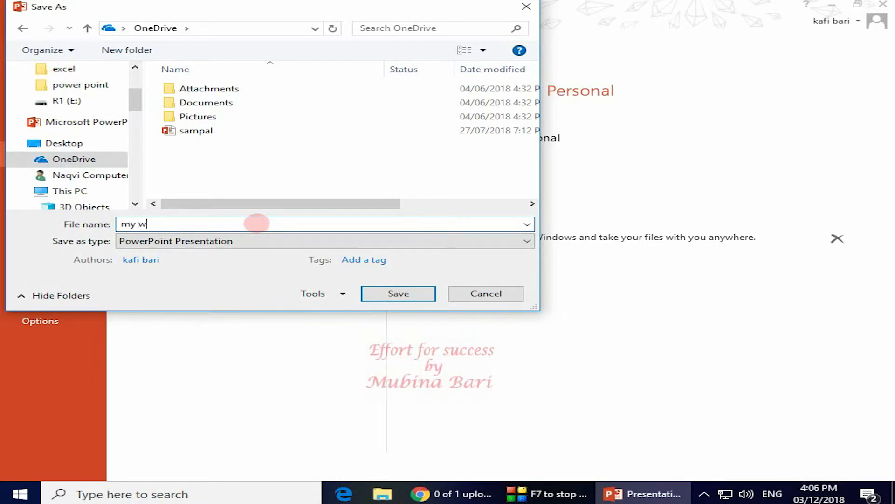
text(ork)
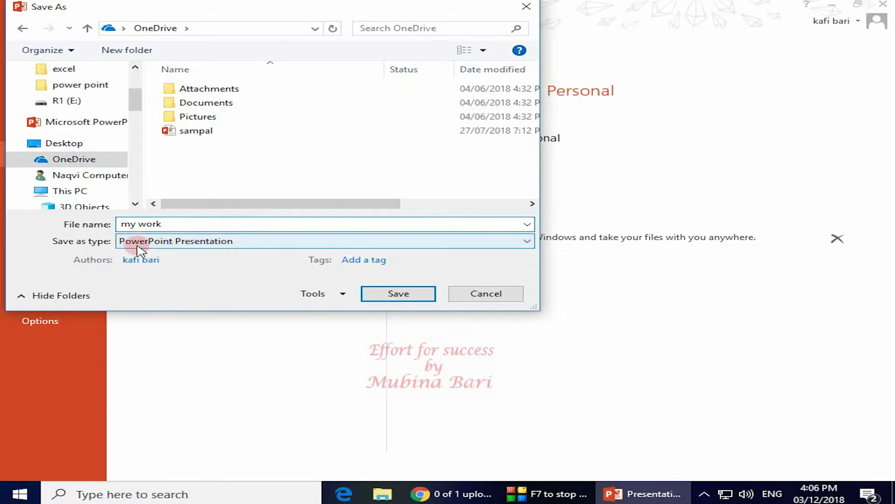
click(527, 242)
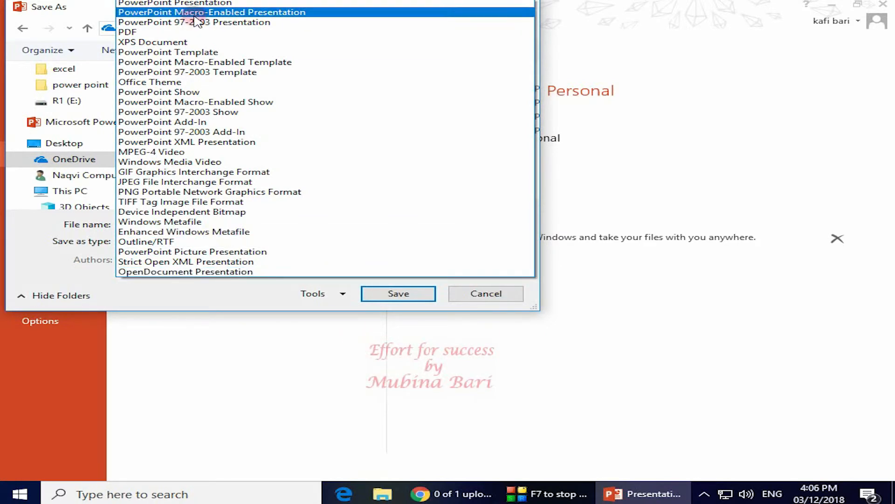
click(192, 2)
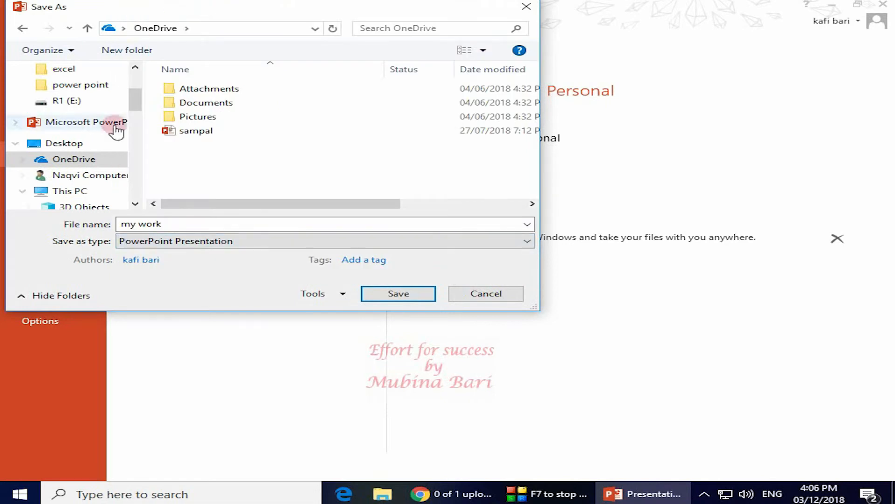
click(404, 297)
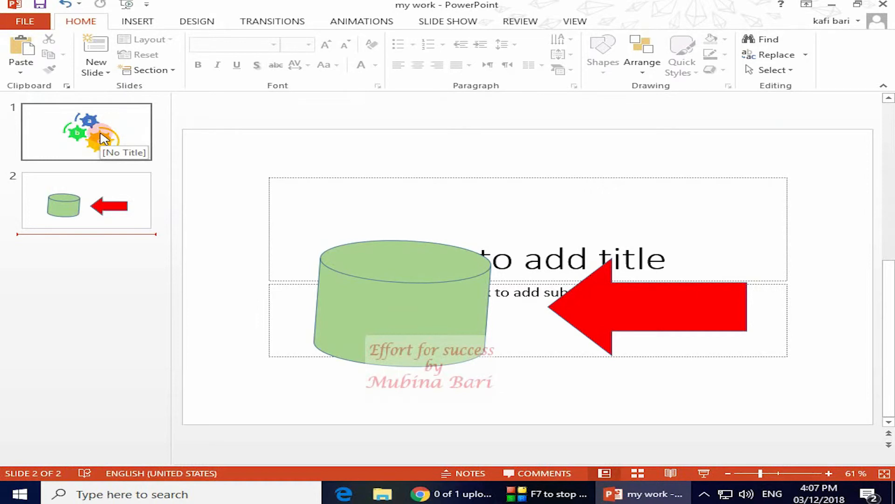
Bring up the Save As options for the my work presentation and browse OneDrive - Personal for the OneDrive folder
click(27, 22)
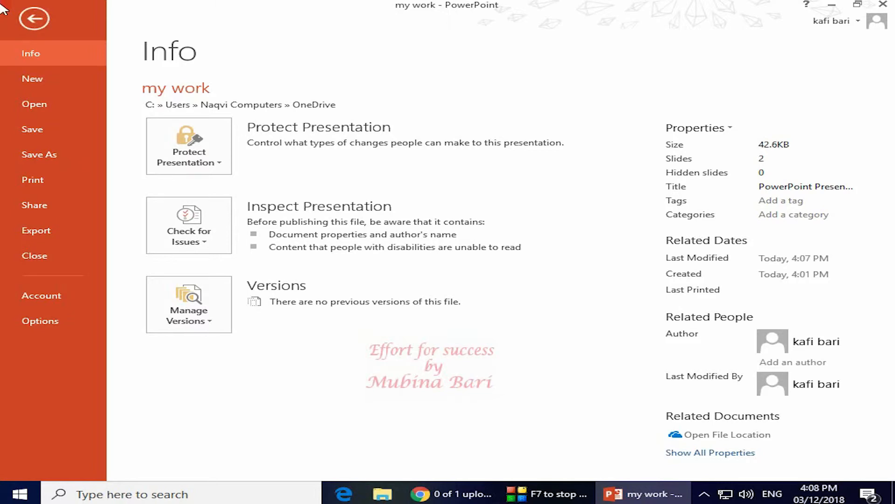
click(48, 154)
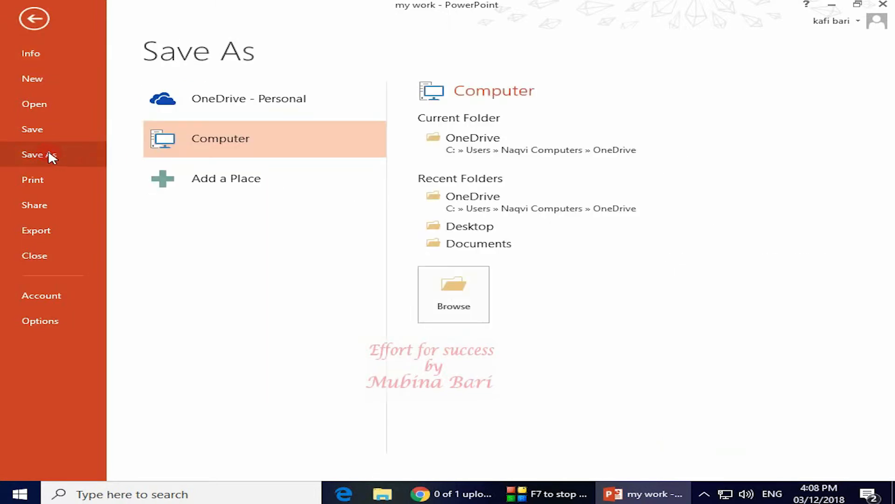
click(282, 95)
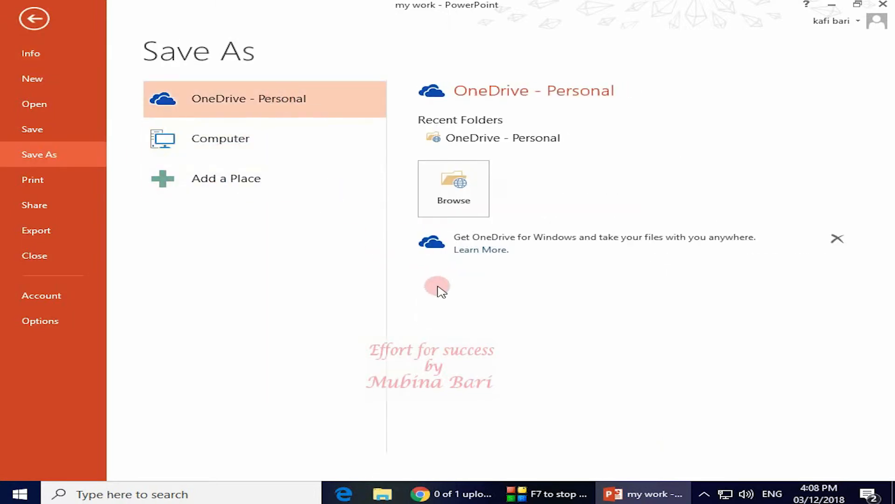
click(452, 208)
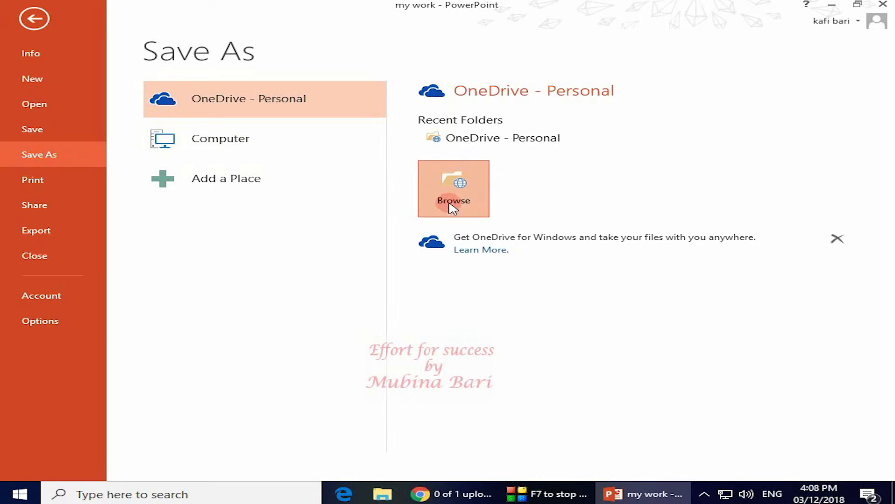
click(78, 160)
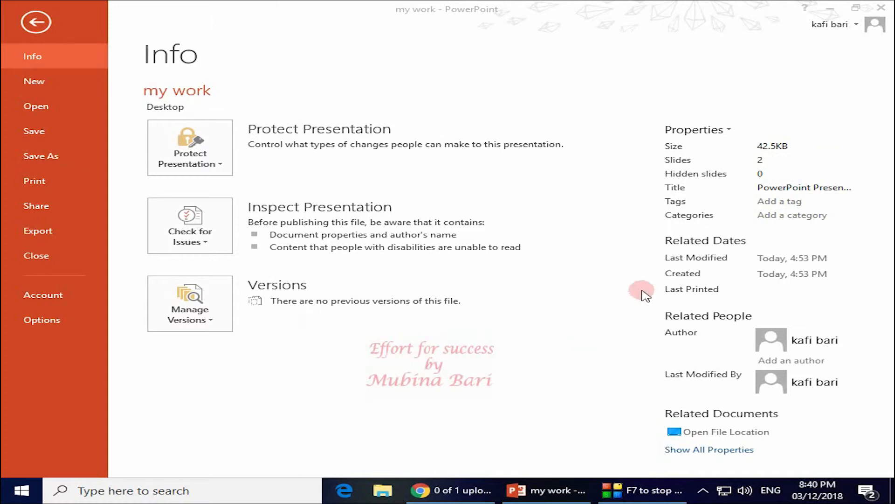
Minimize the presentation window and open Google Chrome from the desktop in a maximized window
click(838, 12)
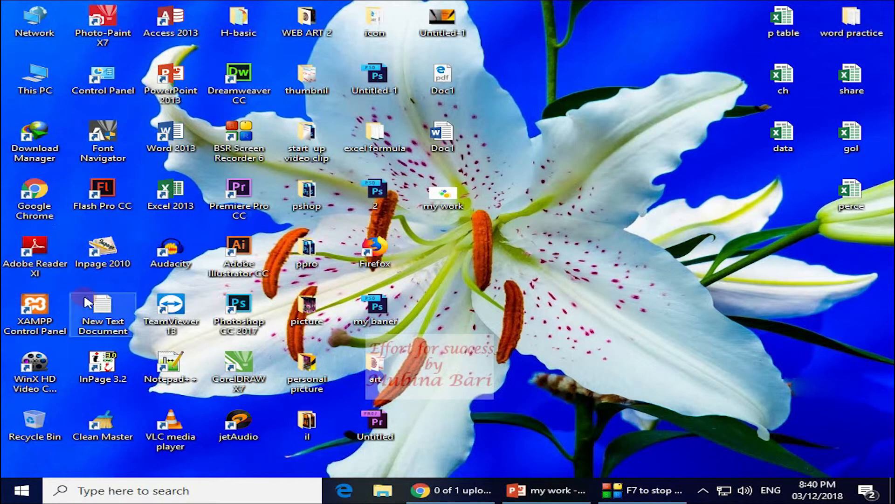
click(34, 189)
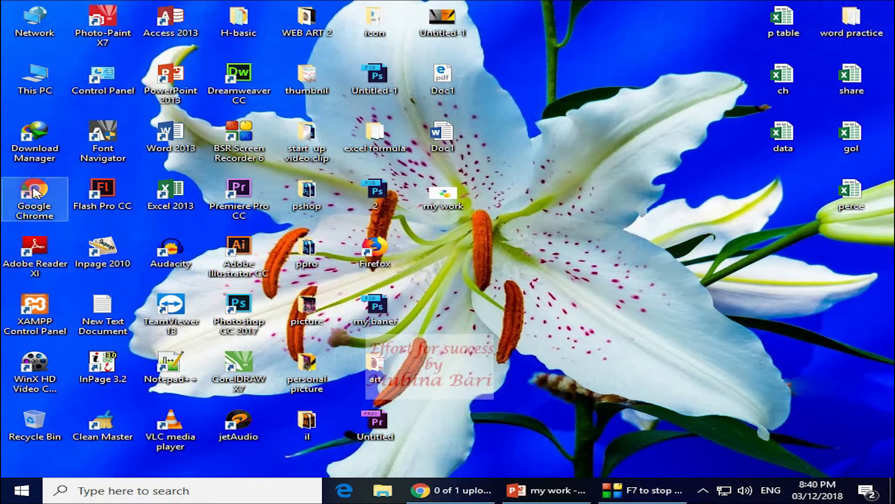
click(34, 189)
click(838, 18)
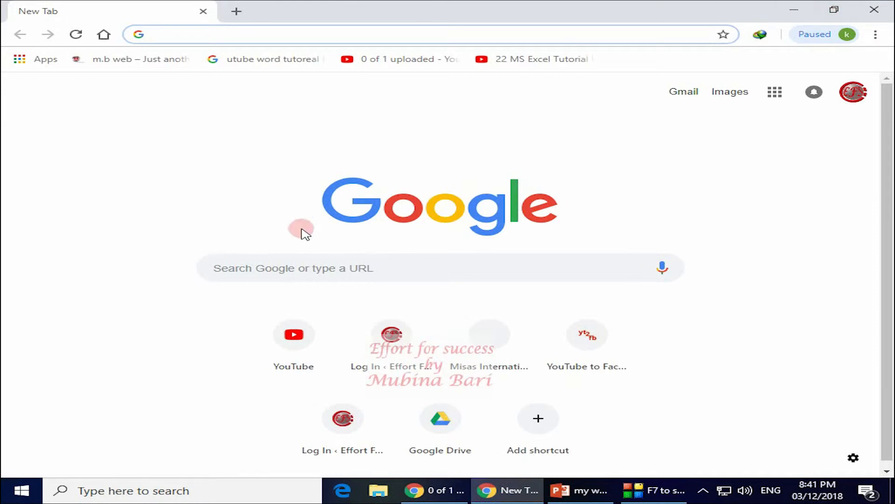
Search Google for "onedrive login" and open the Microsoft OneDrive sign-in page
click(205, 279)
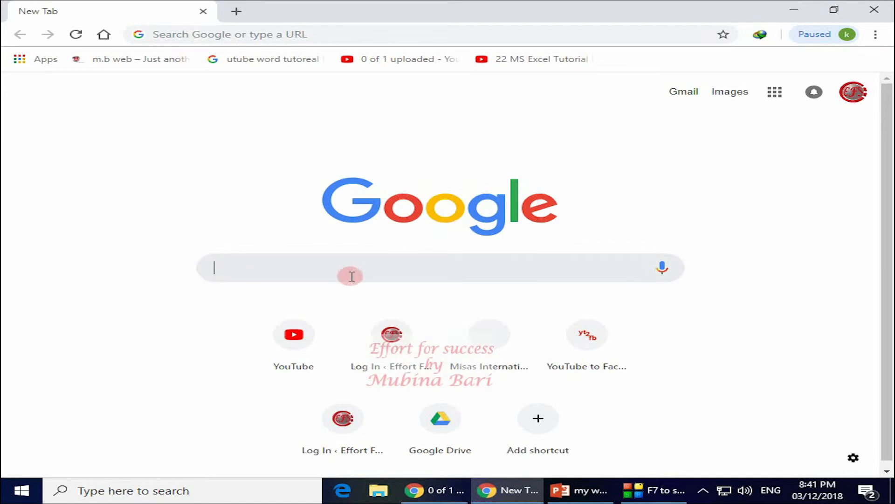
text(one drive)
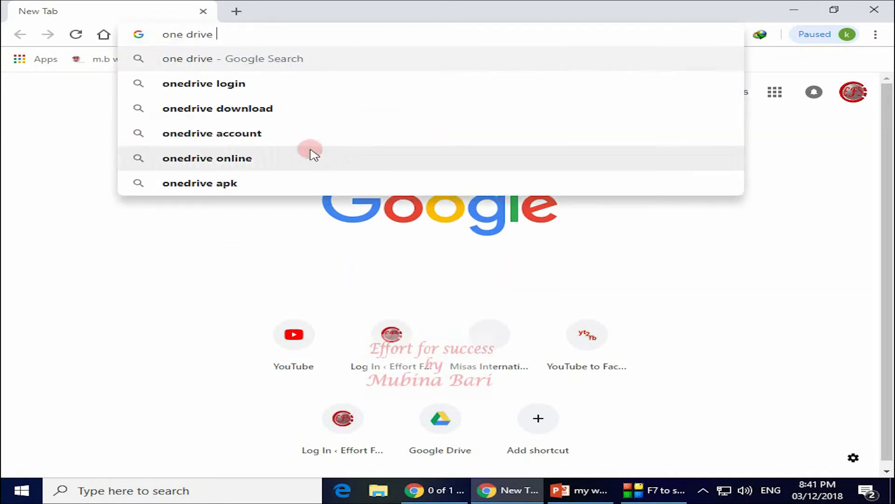
click(229, 85)
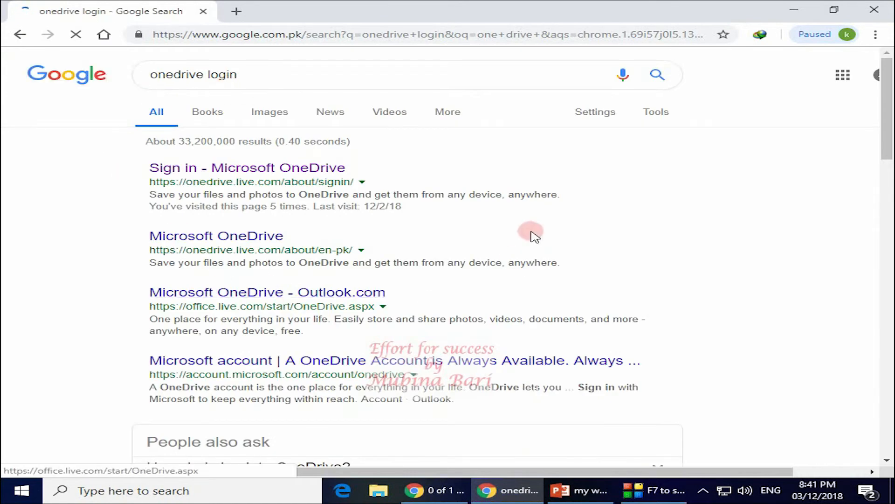
click(185, 171)
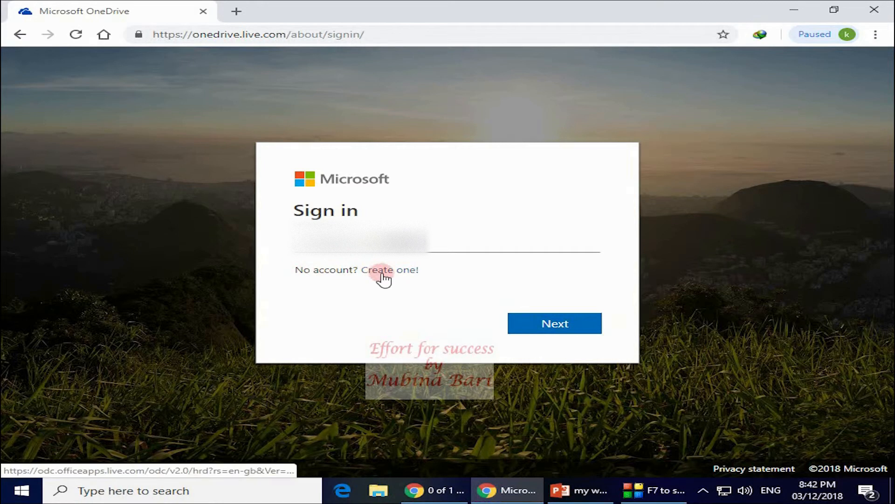
Sign in to OneDrive with the Microsoft account's e-mail and account password
click(399, 272)
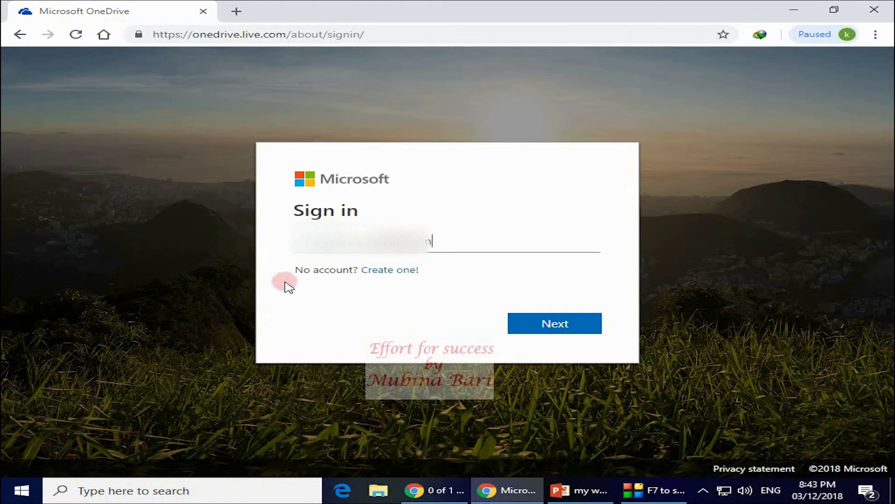
click(552, 328)
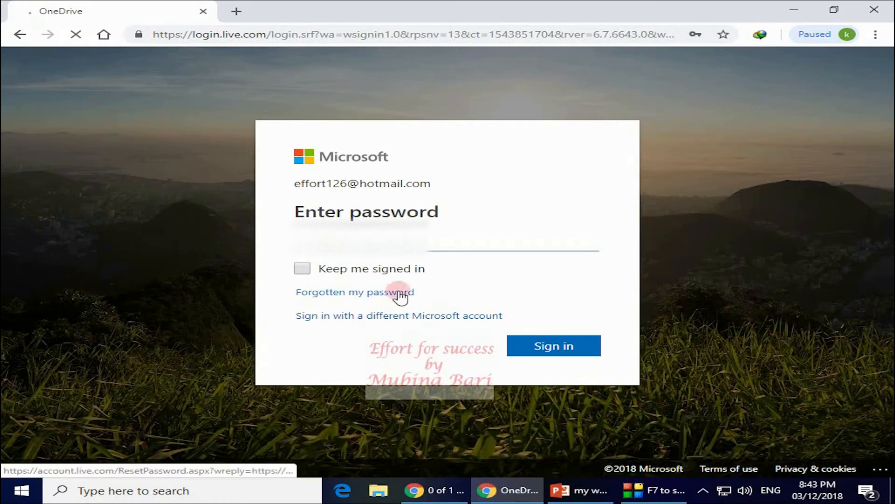
click(554, 357)
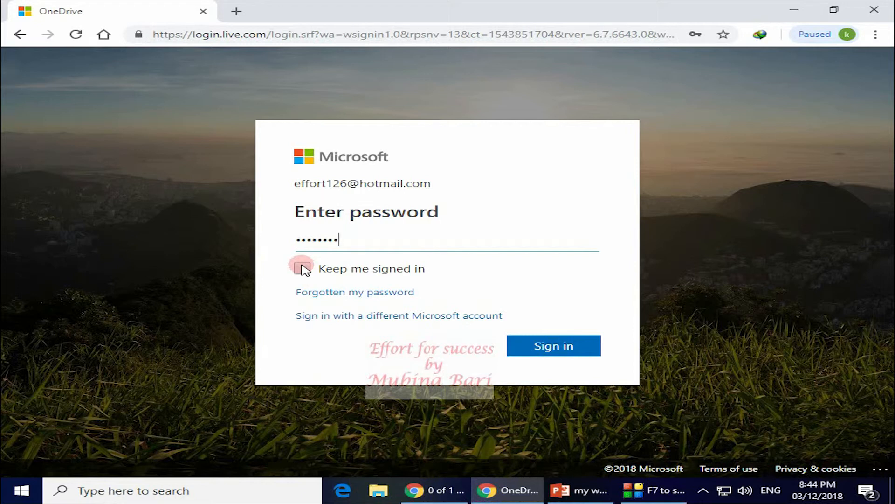
click(537, 347)
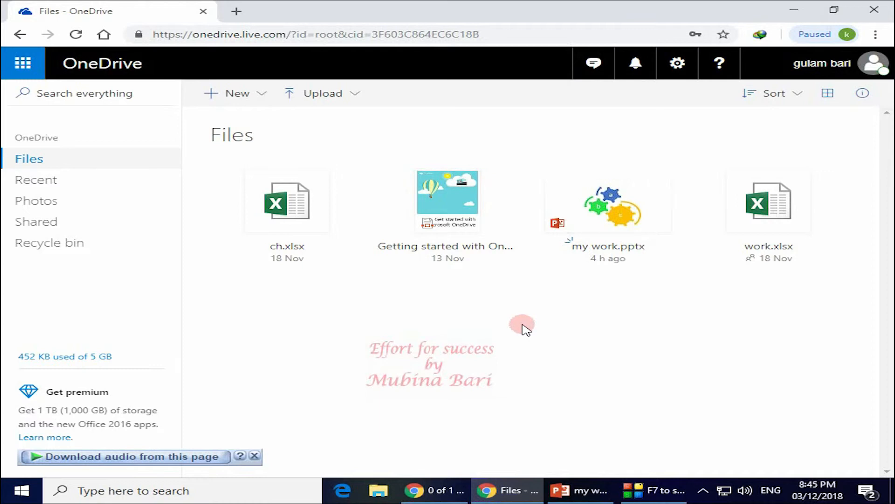
click(356, 96)
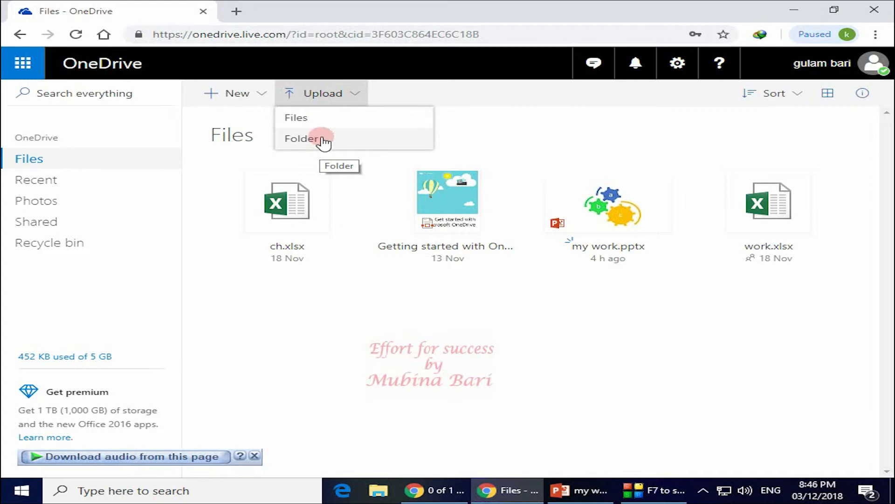
click(262, 96)
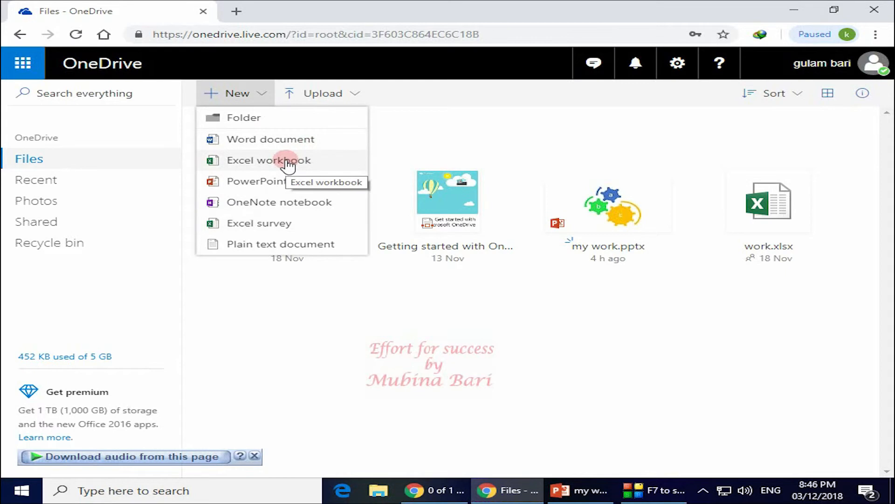
click(180, 226)
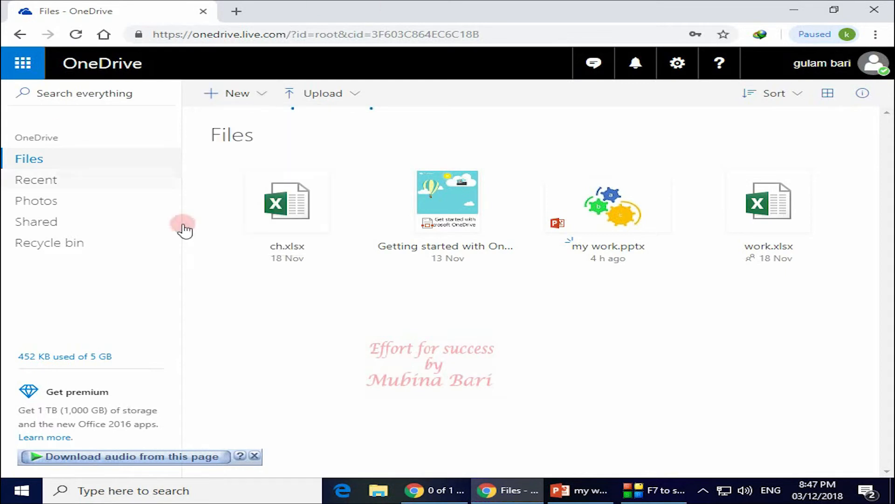
View my work.pptx from the OneDrive files in PowerPoint Online and close its browser tab
click(612, 215)
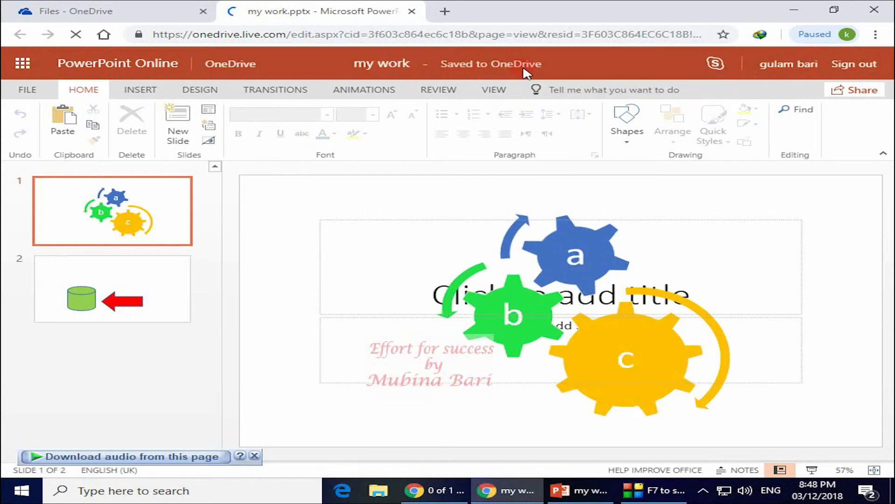
click(411, 12)
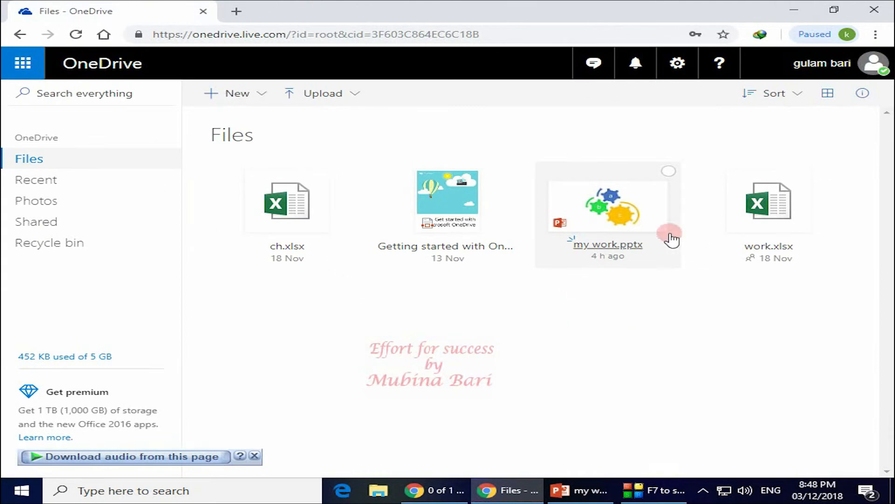
Switch back to desktop PowerPoint and display the Email sharing options for the my work presentation
click(799, 11)
mouse_move(588, 499)
click(588, 499)
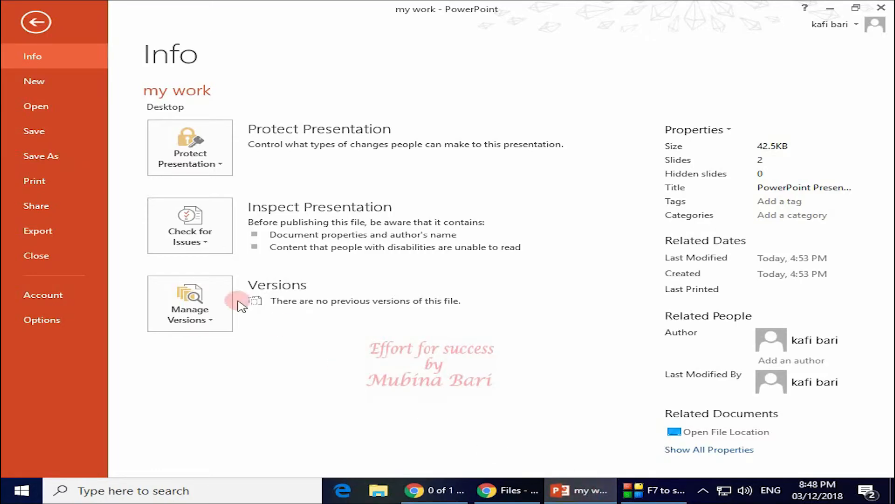
click(42, 206)
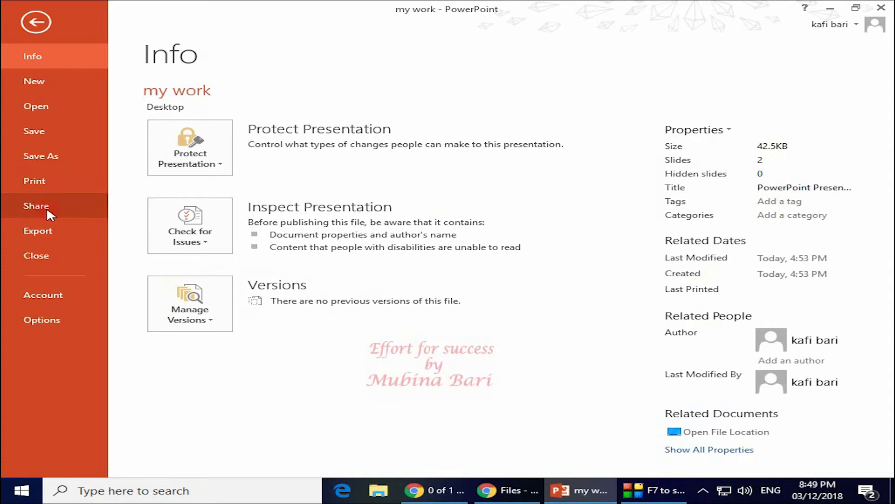
click(47, 207)
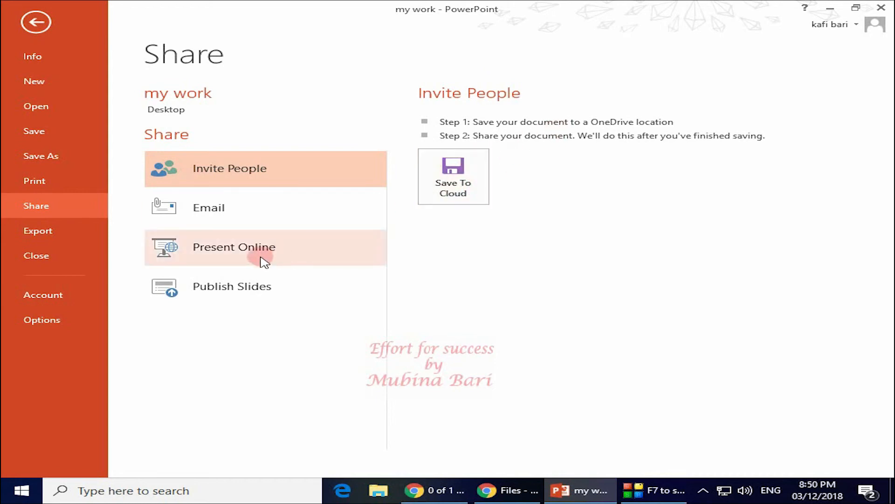
click(209, 208)
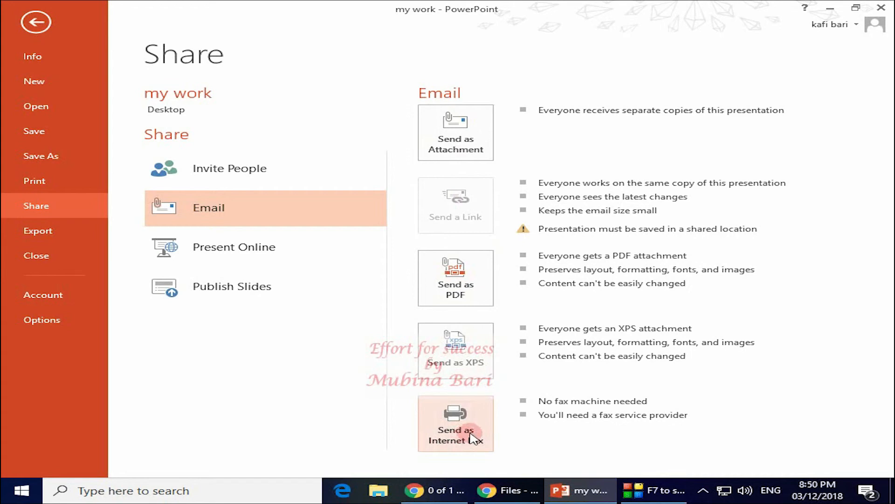
Start an email with my work.pptx as an attachment, look over its recipient and body fields, and close it unsent
click(448, 147)
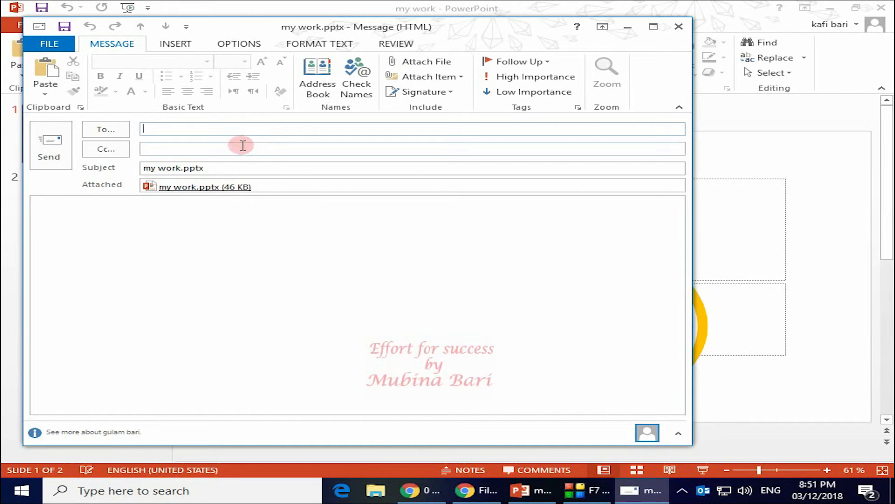
click(58, 208)
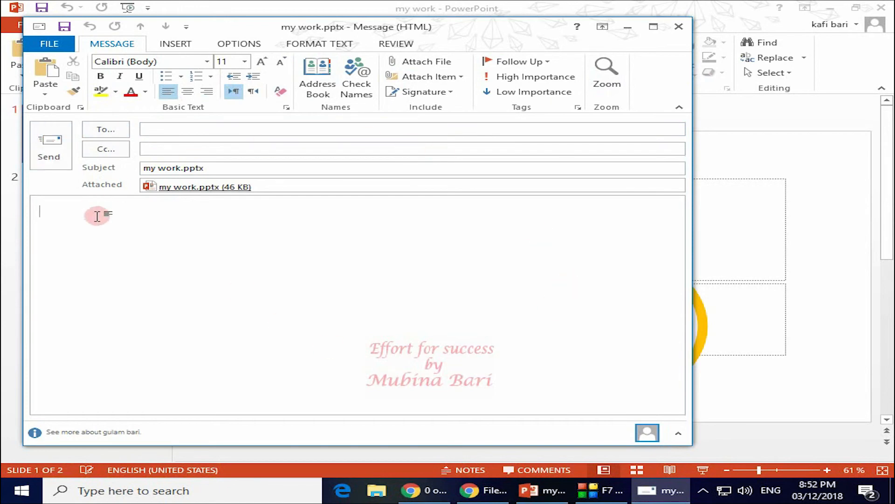
click(146, 234)
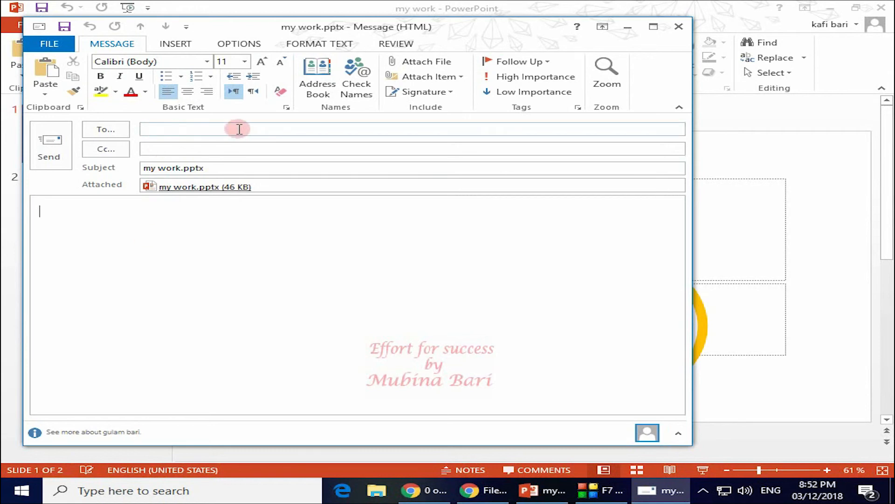
click(679, 27)
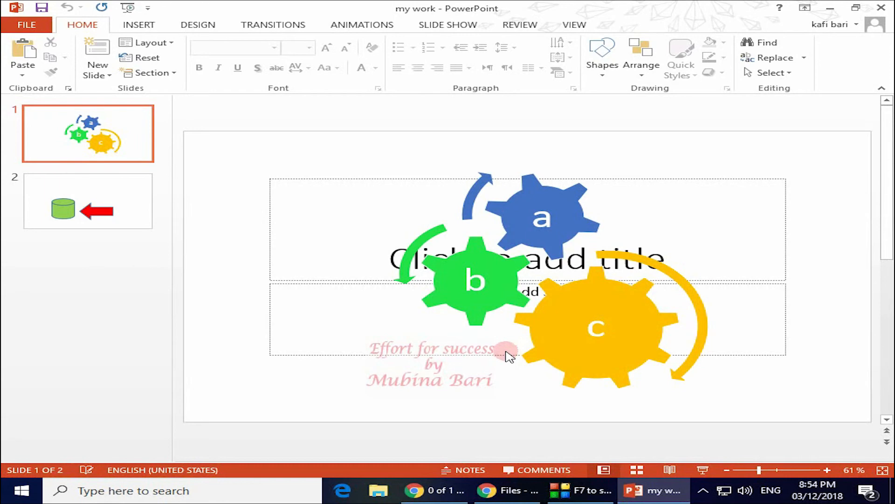
Close PowerPoint and locate the my work presentation in the computer's OneDrive folder using File Explorer
click(889, 9)
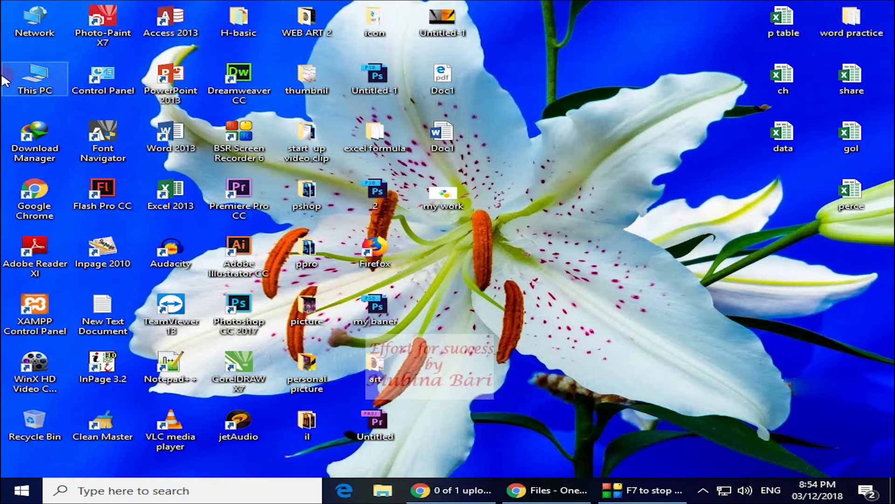
double_click(48, 82)
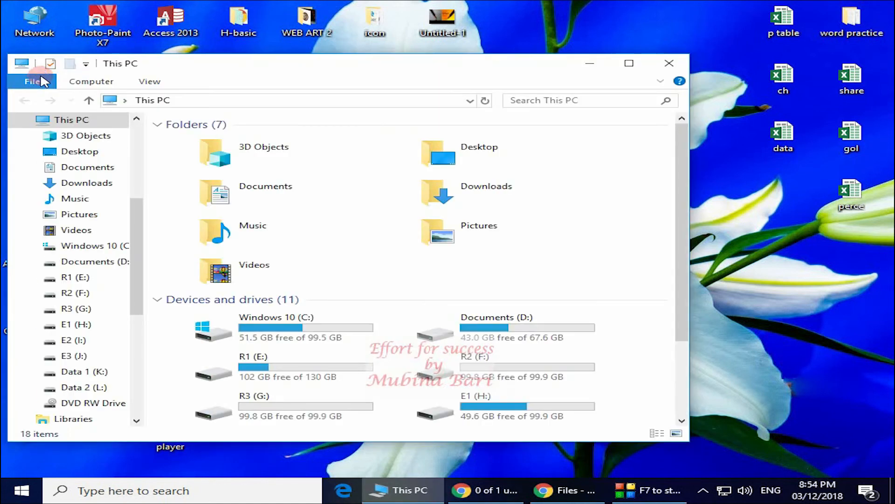
click(93, 173)
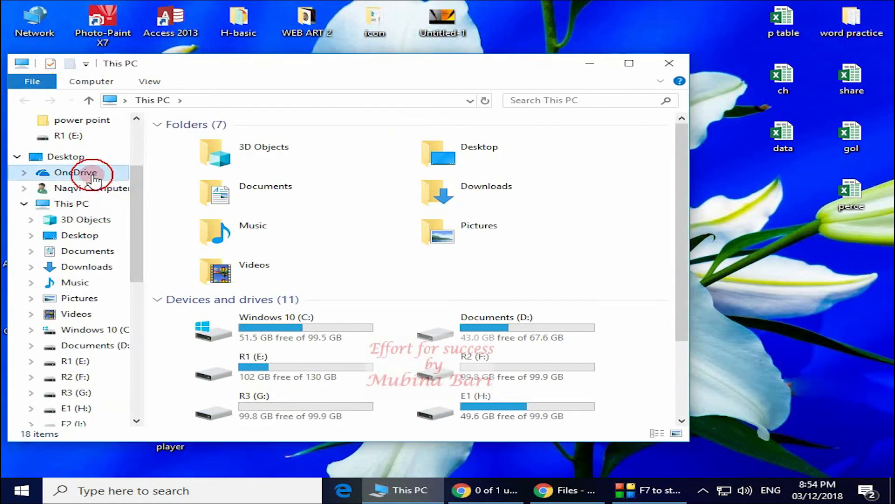
click(186, 236)
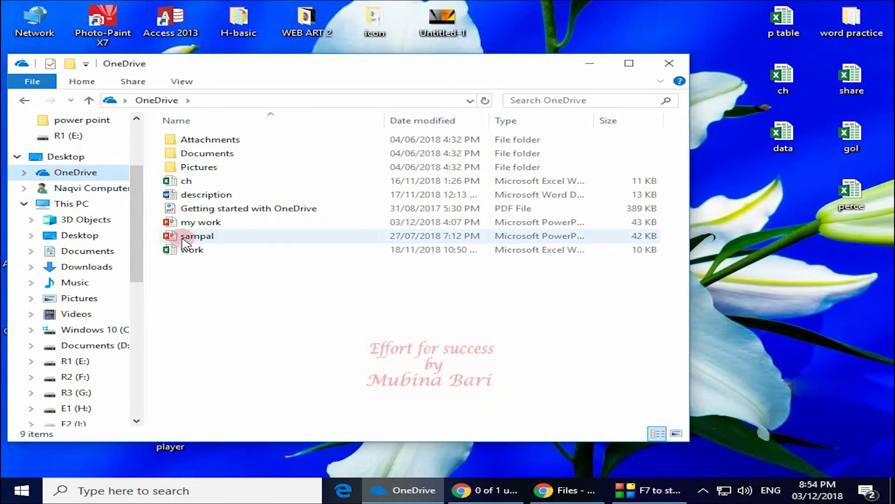
click(176, 223)
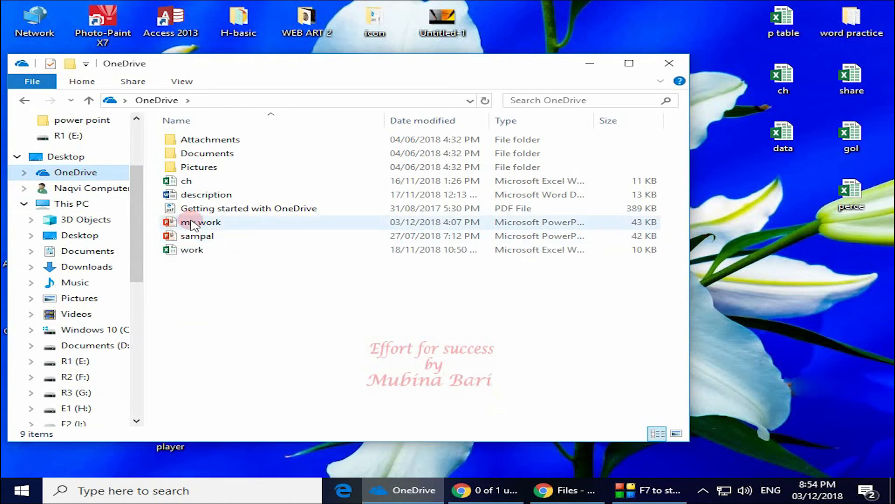
Share my work from the OneDrive folder through Mail, review the draft message, and close it and the folder window without sending
right_click(214, 223)
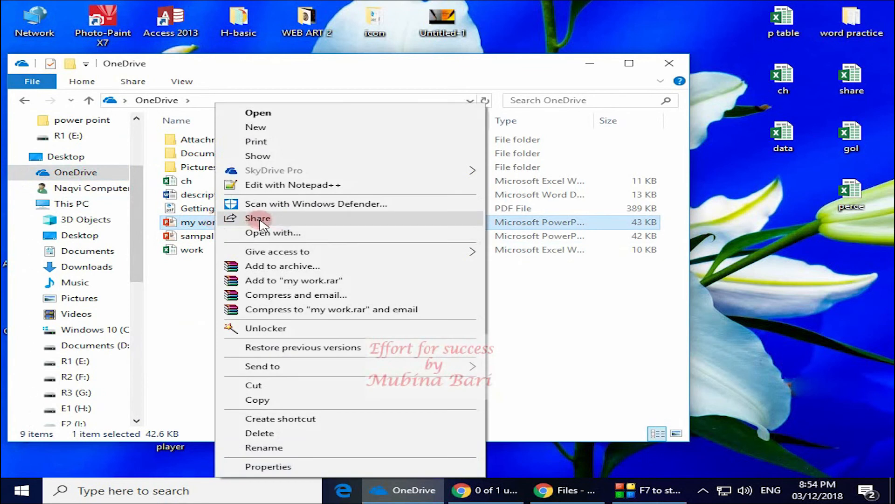
click(258, 219)
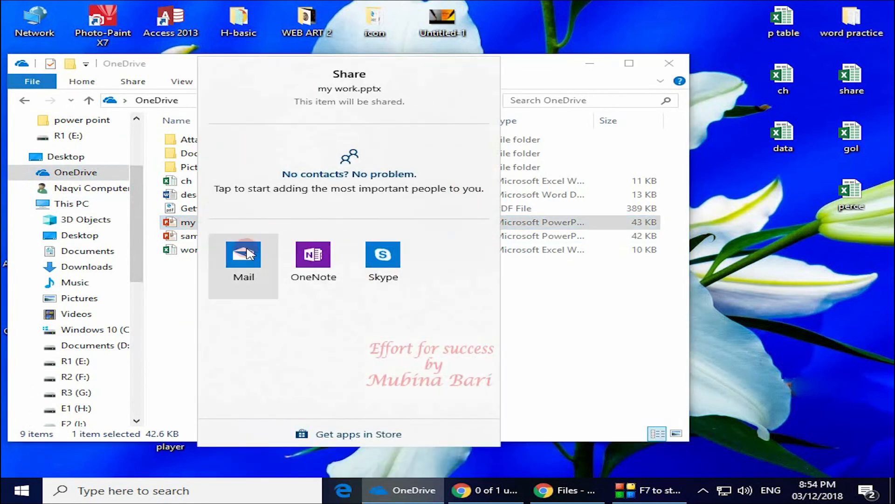
click(248, 262)
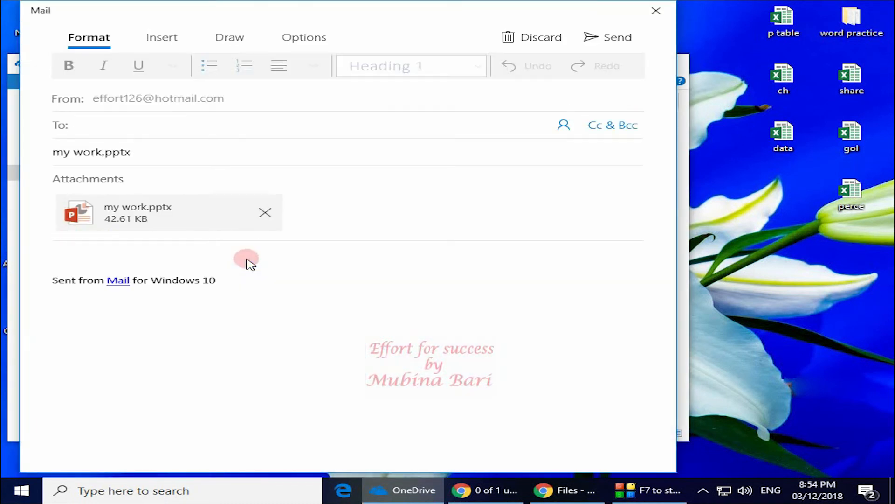
click(673, 293)
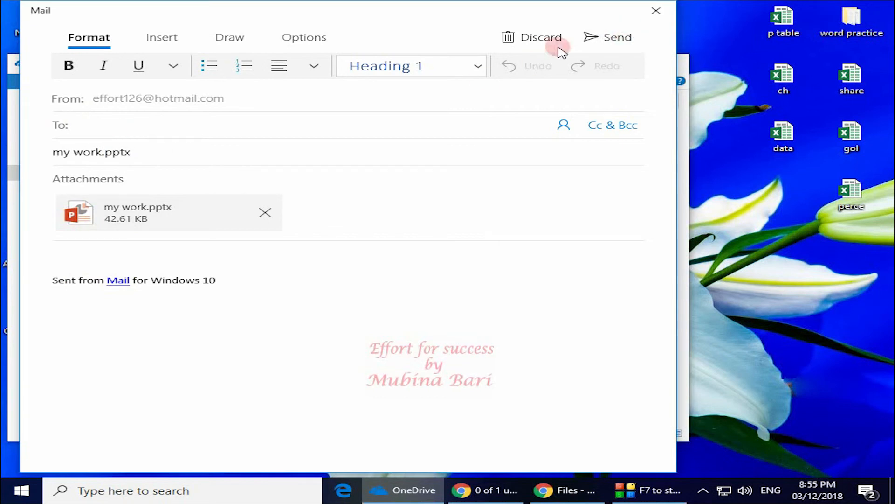
click(657, 10)
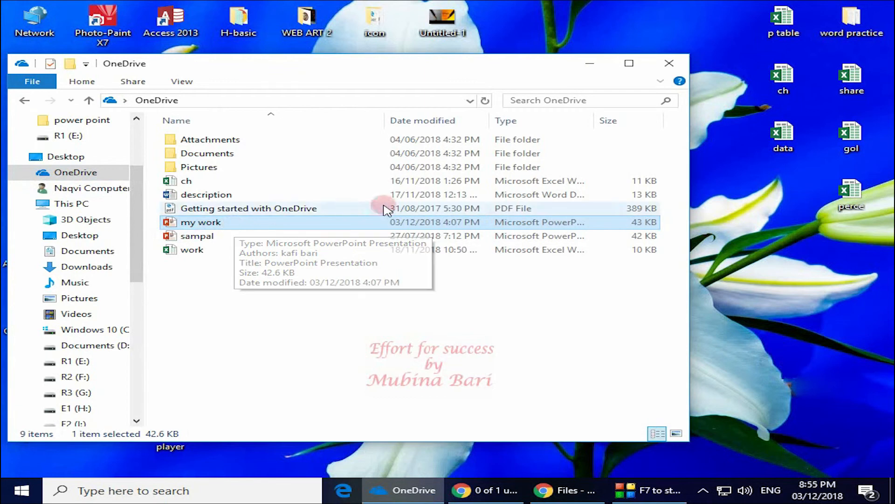
click(665, 70)
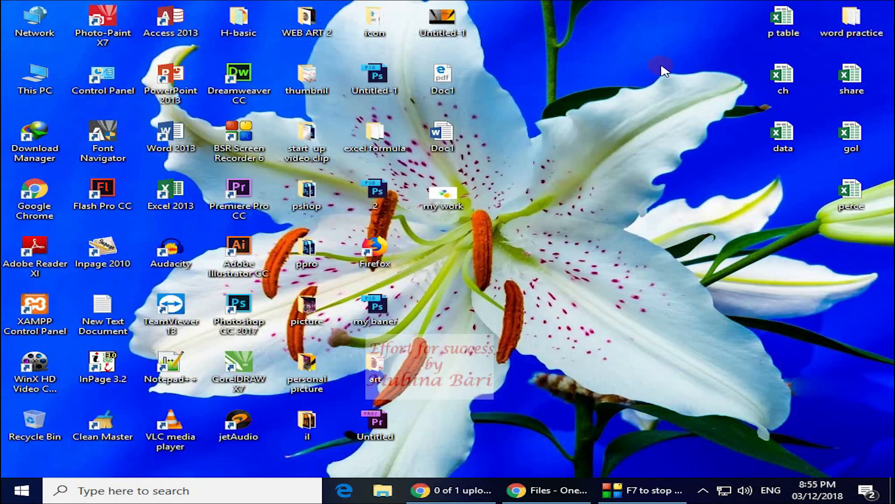
Switch to OneDrive in the browser and bring up the email sharing form for my work.pptx
click(563, 497)
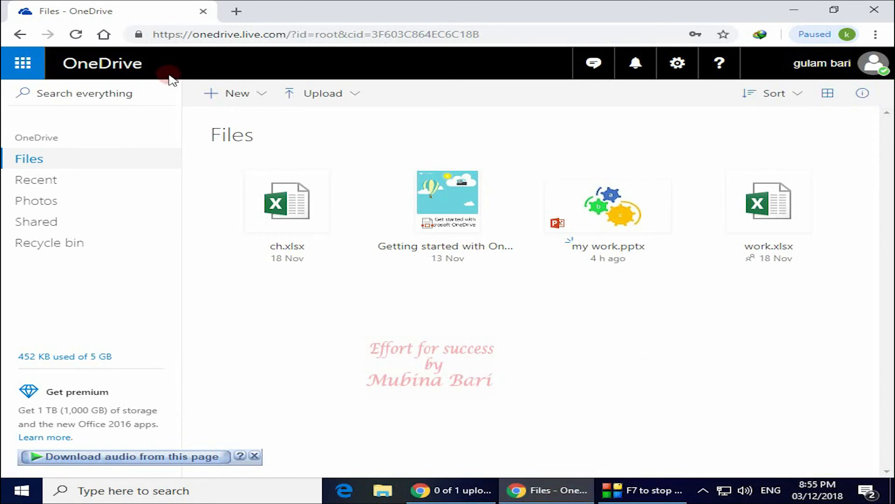
right_click(601, 215)
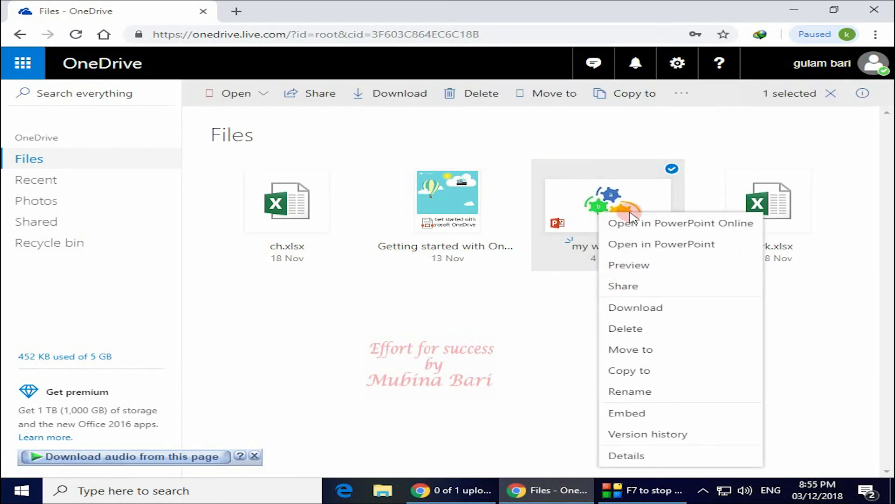
click(639, 289)
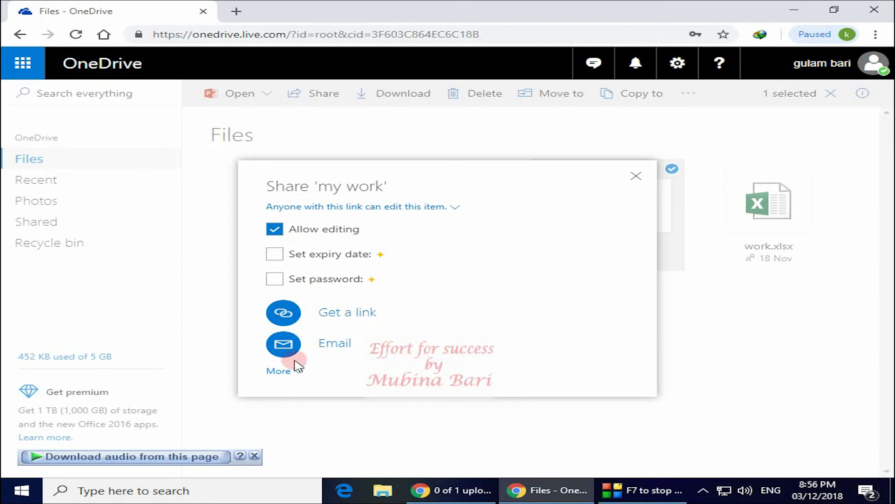
click(279, 349)
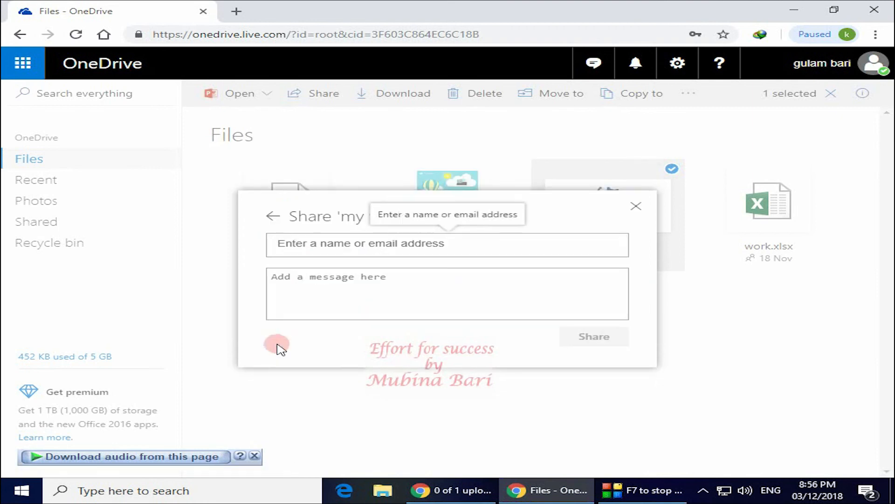